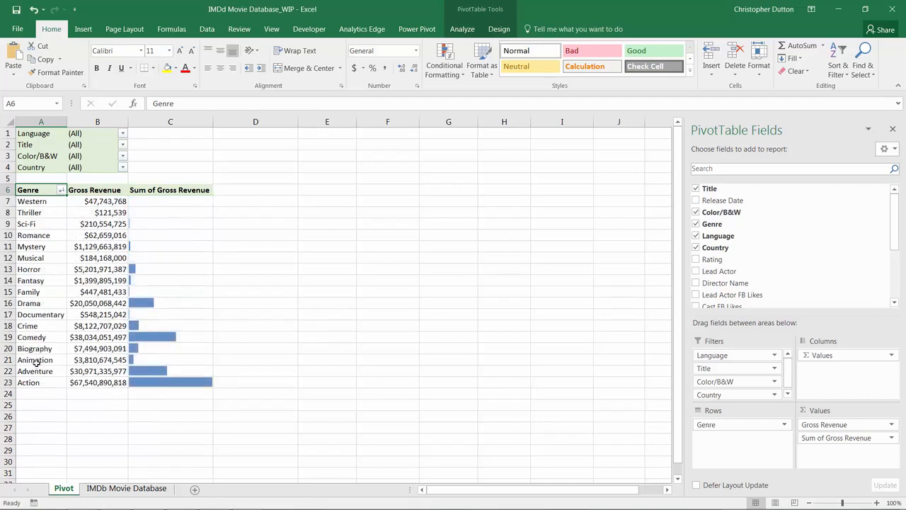
Manually move the Mystery genre row between Western and Thriller in the pivot table.
click(43, 202)
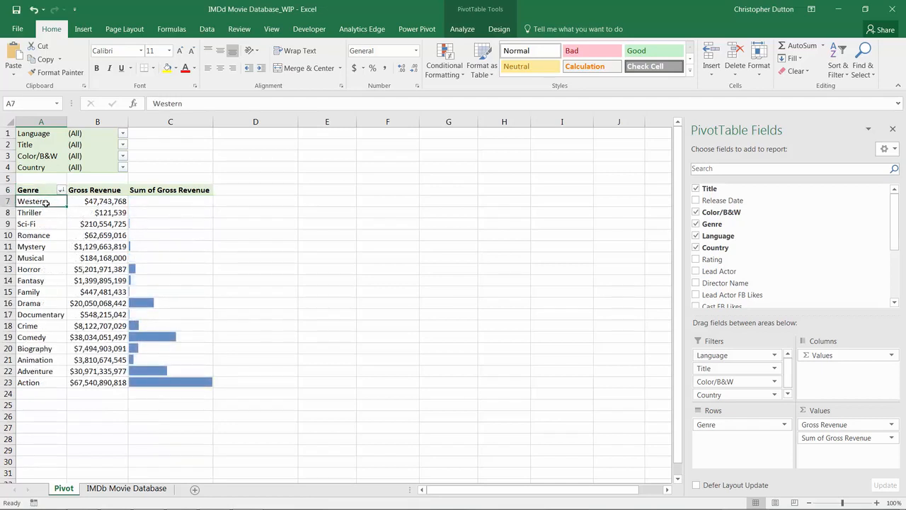
click(39, 382)
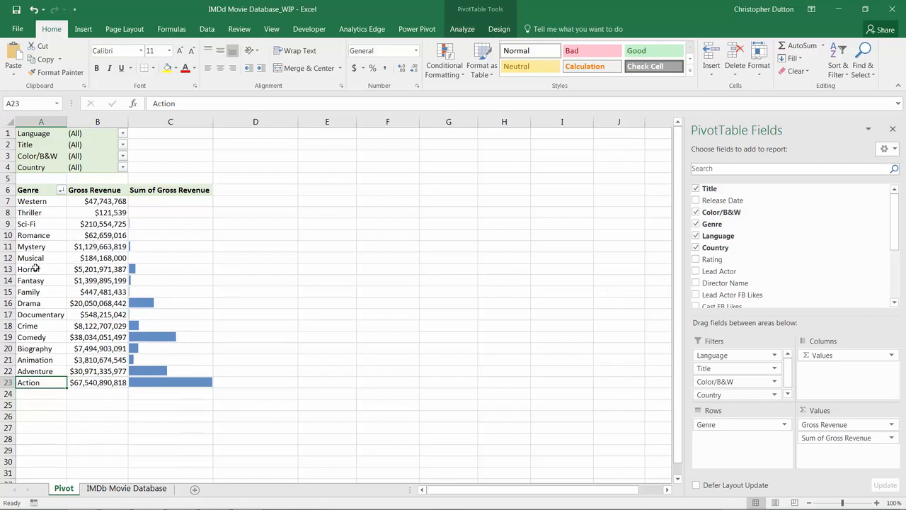
click(47, 247)
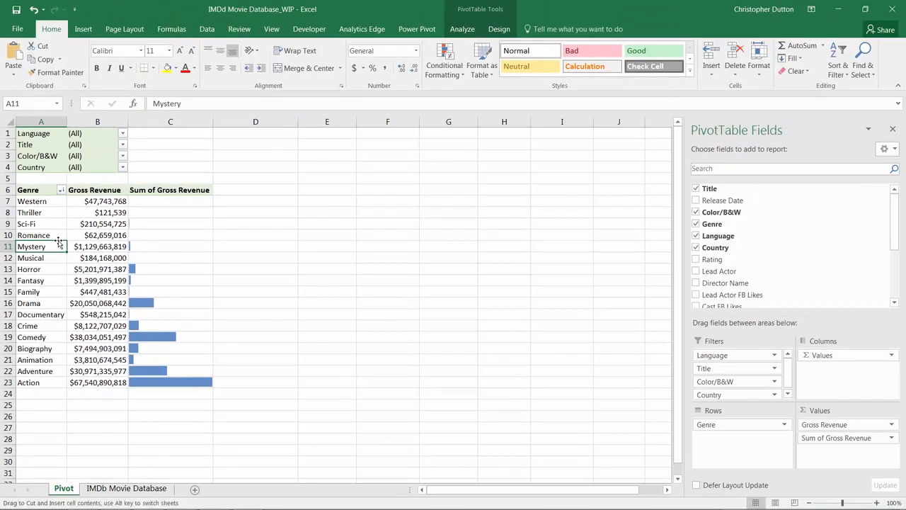
drag(60, 242, 59, 213)
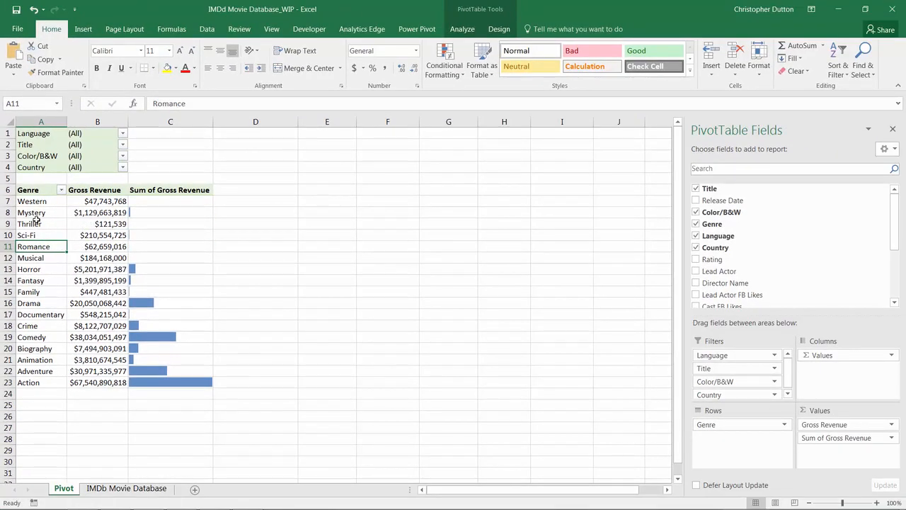
Sort the Genre field in descending order by Gross Revenue and check the leading genres.
click(61, 190)
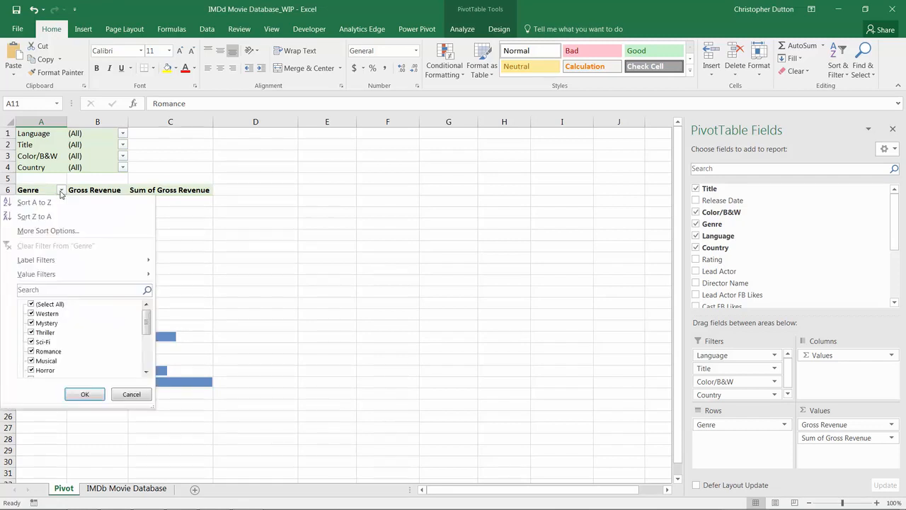
click(59, 233)
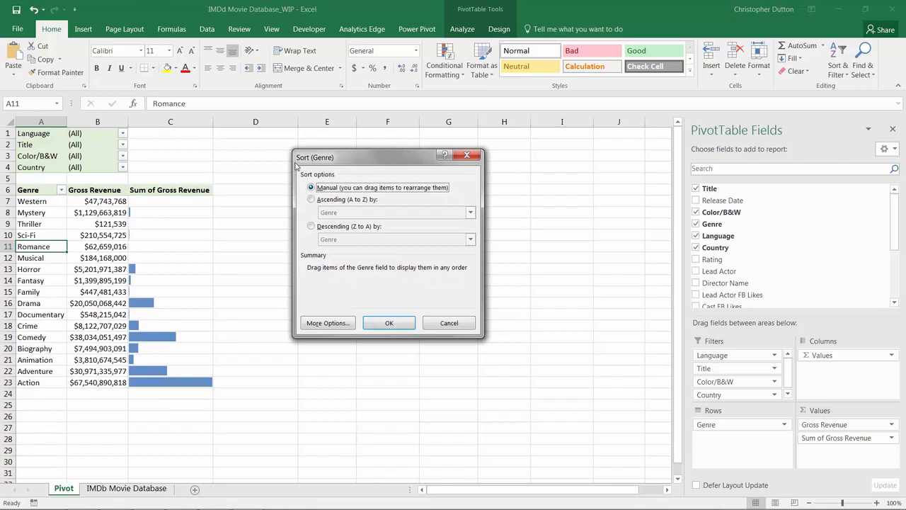
click(312, 201)
click(311, 227)
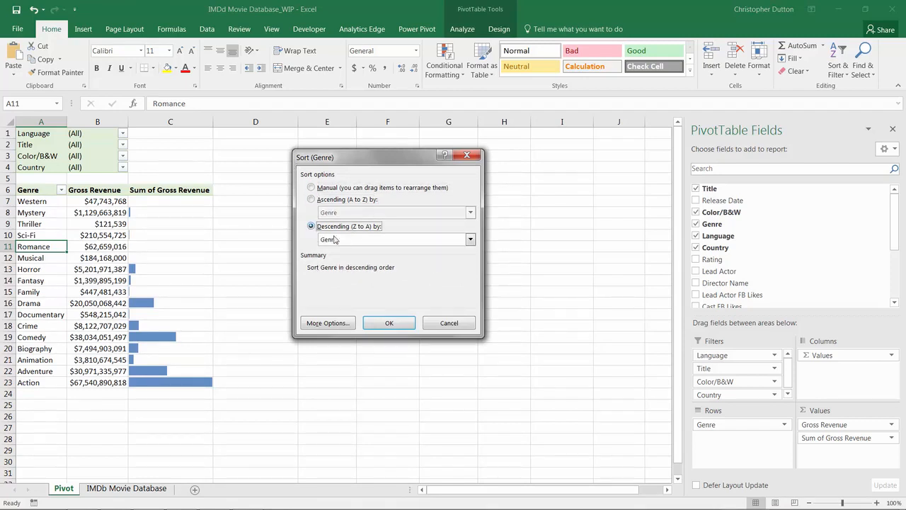
click(435, 243)
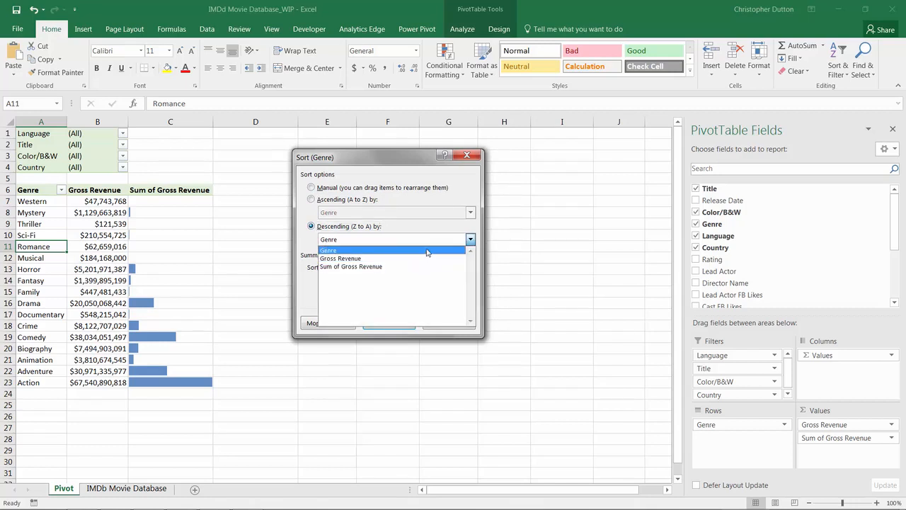
click(327, 259)
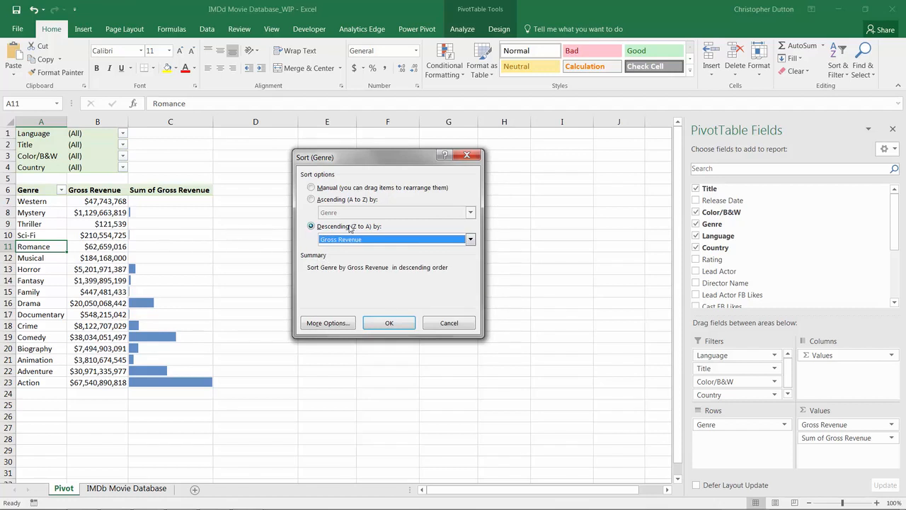
click(389, 323)
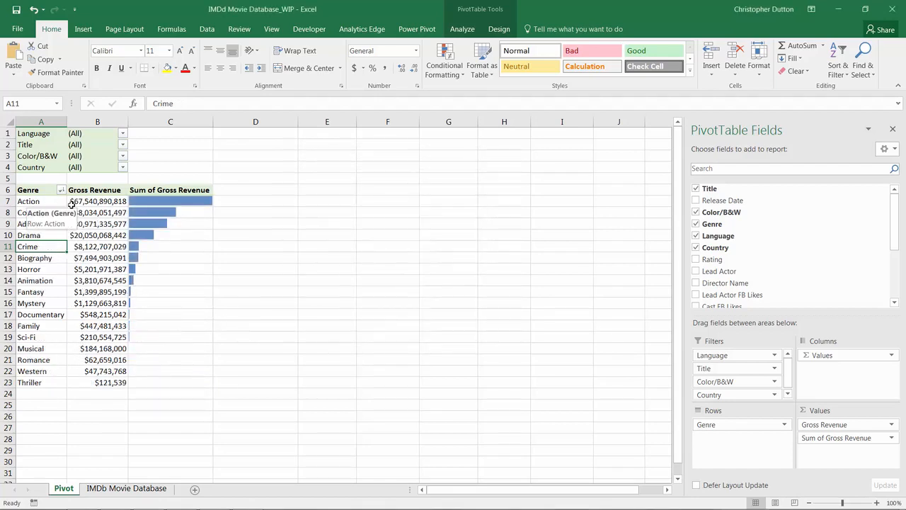
click(46, 213)
click(46, 225)
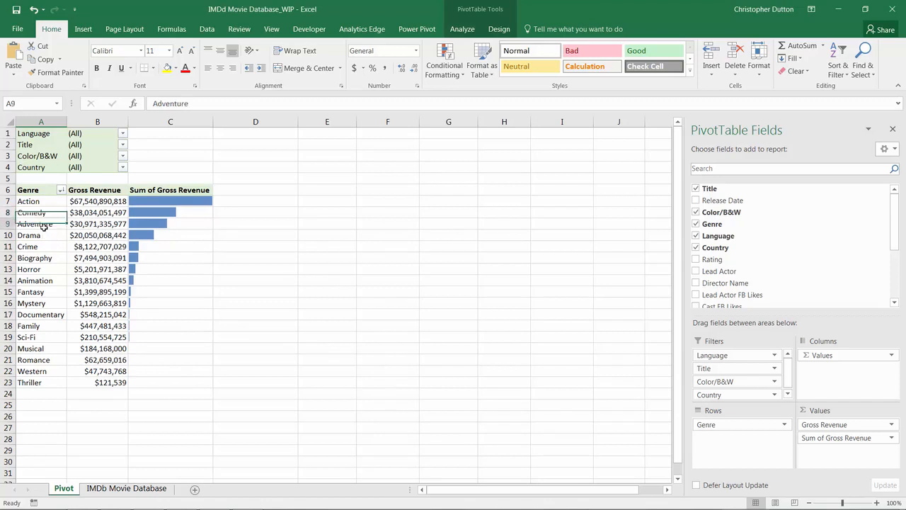
click(55, 238)
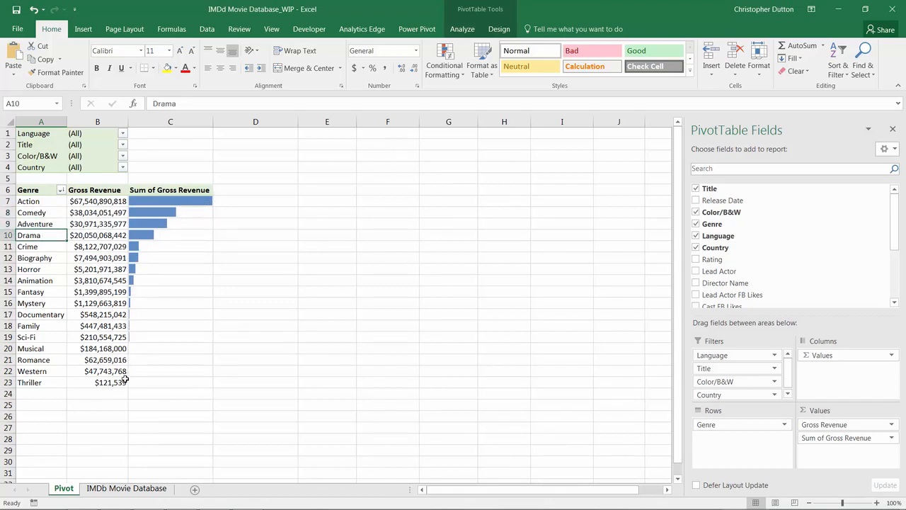
Sort the Genre field in ascending order by Gross Revenue.
click(61, 189)
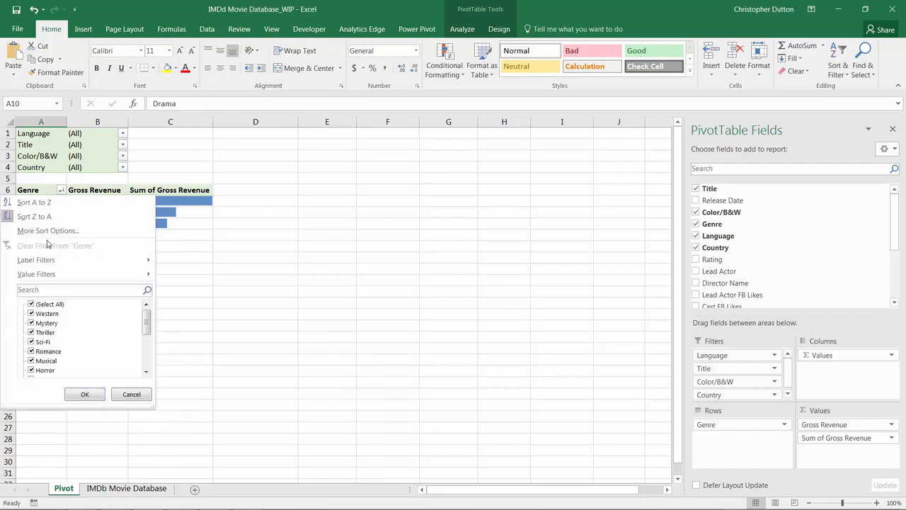
click(47, 231)
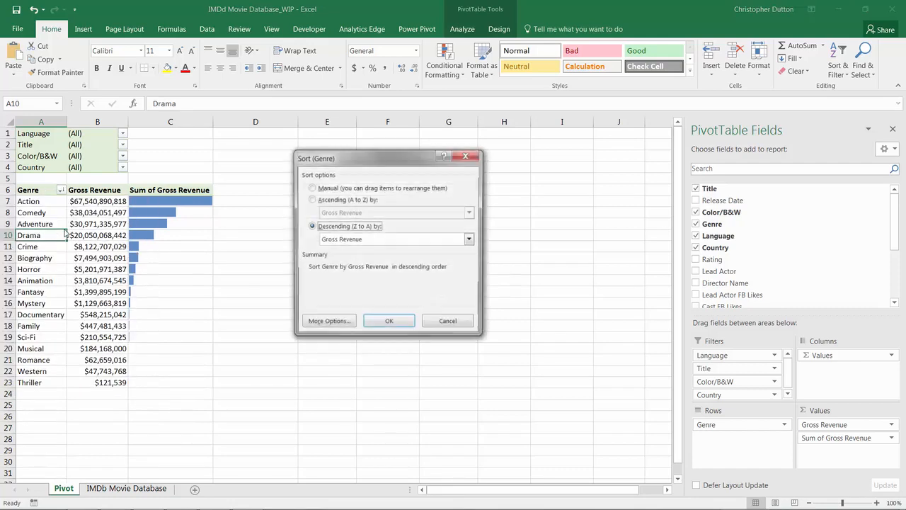
click(312, 200)
click(389, 323)
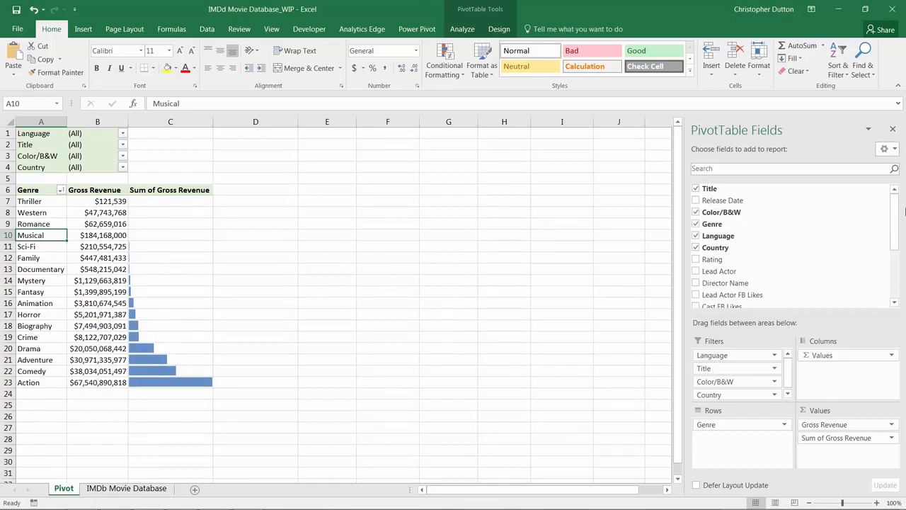
Add Budget to the pivot values ahead of Gross Revenue and format it as Currency with 0 decimal places.
drag(897, 215, 896, 268)
drag(719, 286, 822, 421)
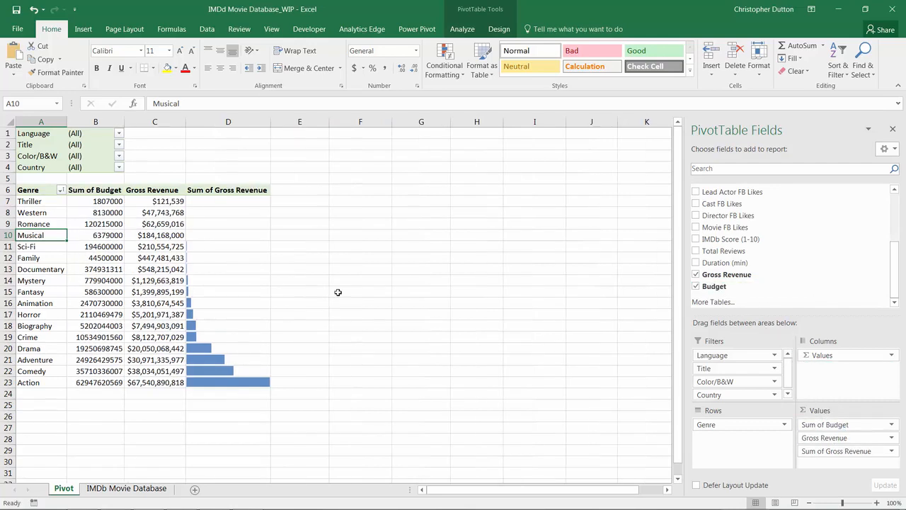
right_click(102, 190)
click(129, 227)
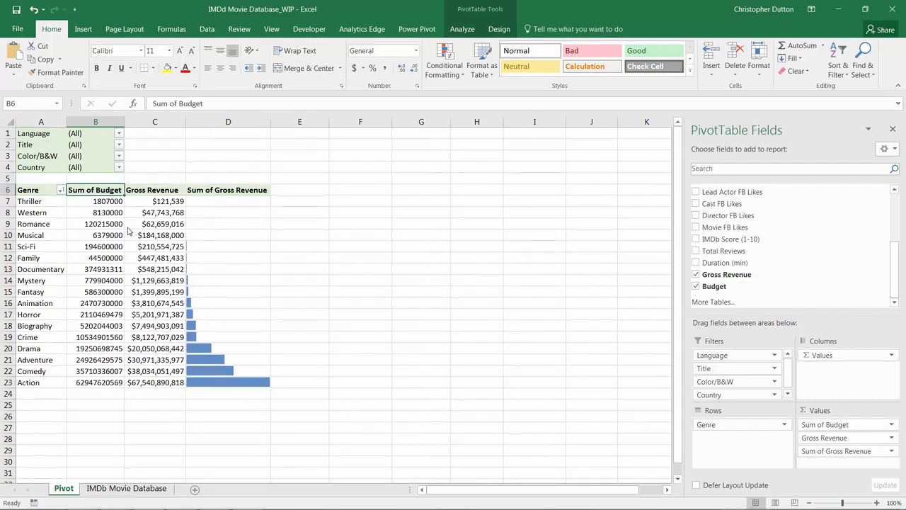
click(27, 148)
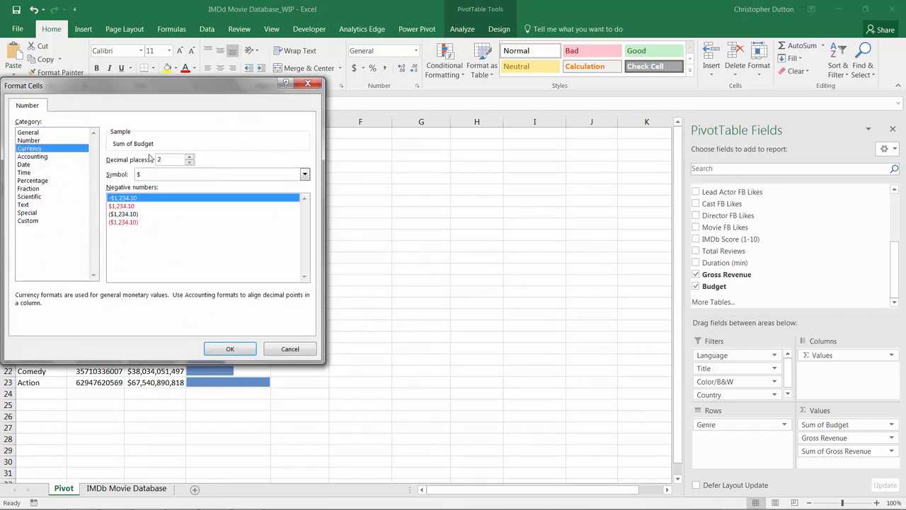
double_click(189, 163)
click(230, 348)
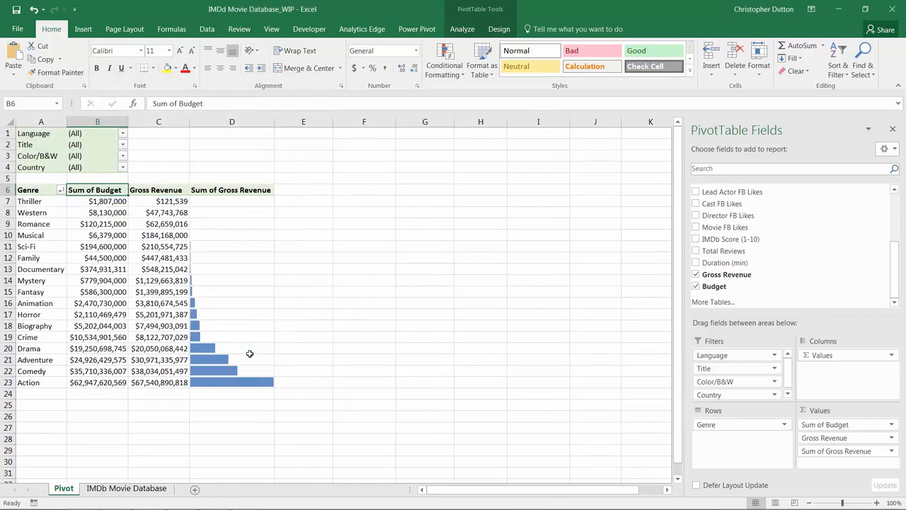
Sort the Genre field in descending order by Sum of Budget.
click(61, 190)
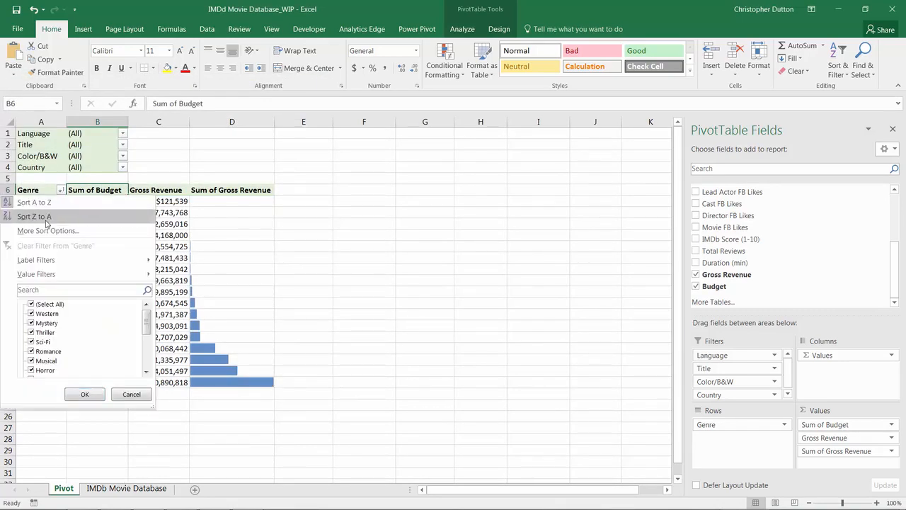
click(45, 231)
click(323, 227)
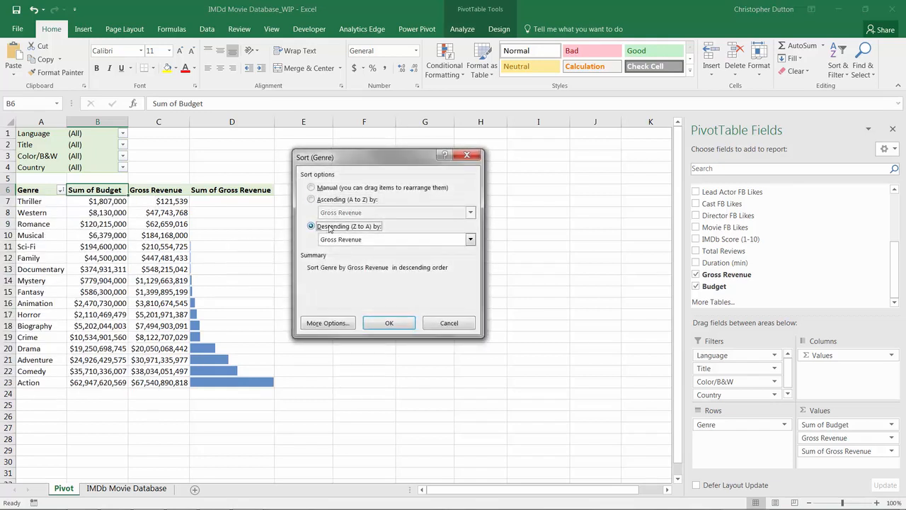
click(470, 240)
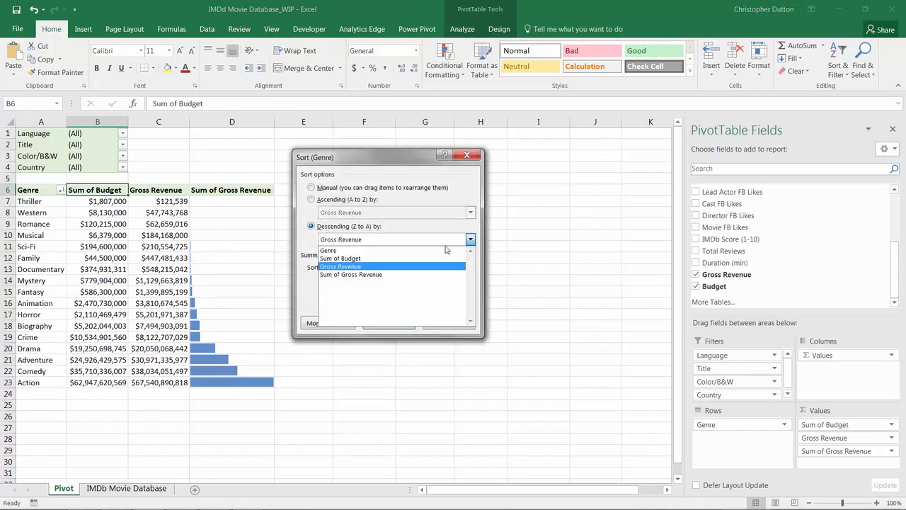
click(350, 259)
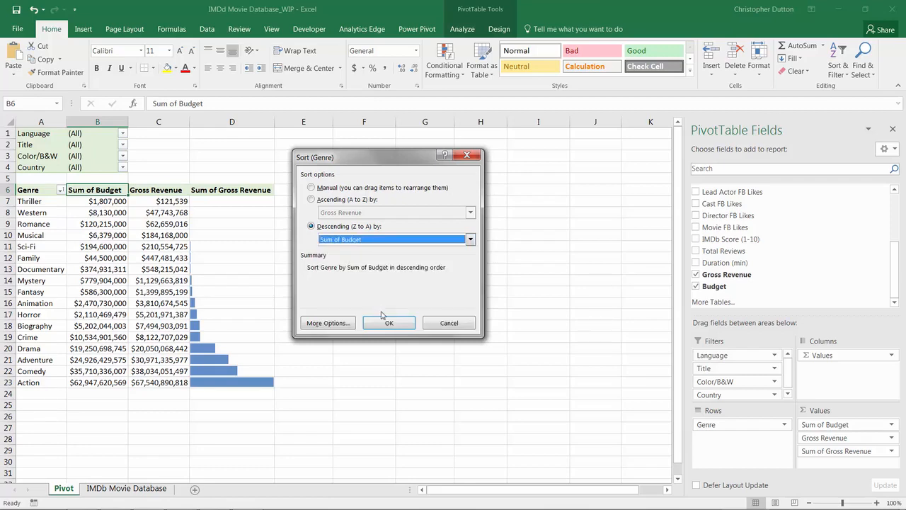
click(383, 322)
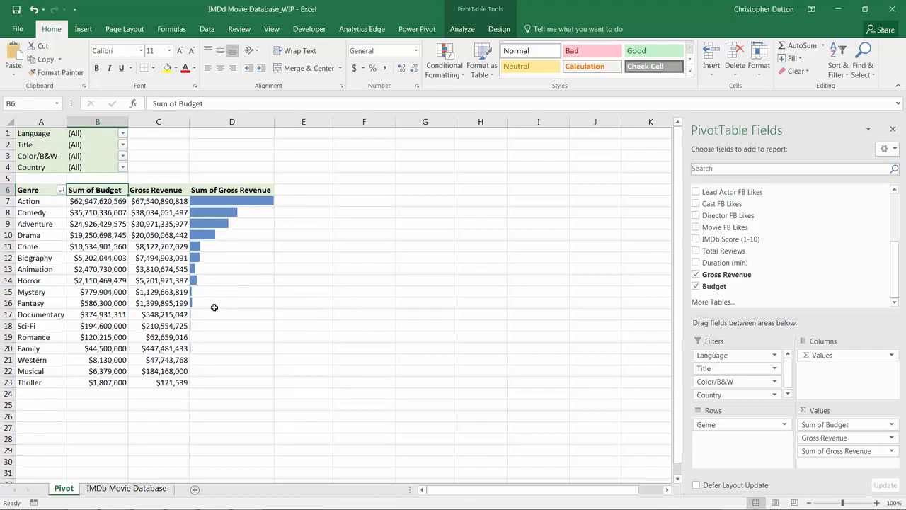
Move Country from the filters to the rows above Genre and show the pivot table in outline form.
mouse_move(219, 304)
drag(733, 395, 733, 422)
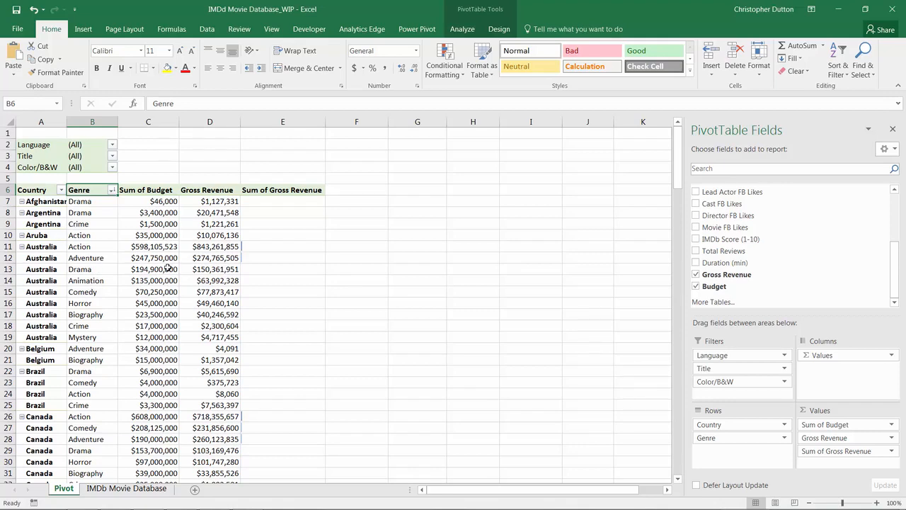
click(491, 11)
click(499, 30)
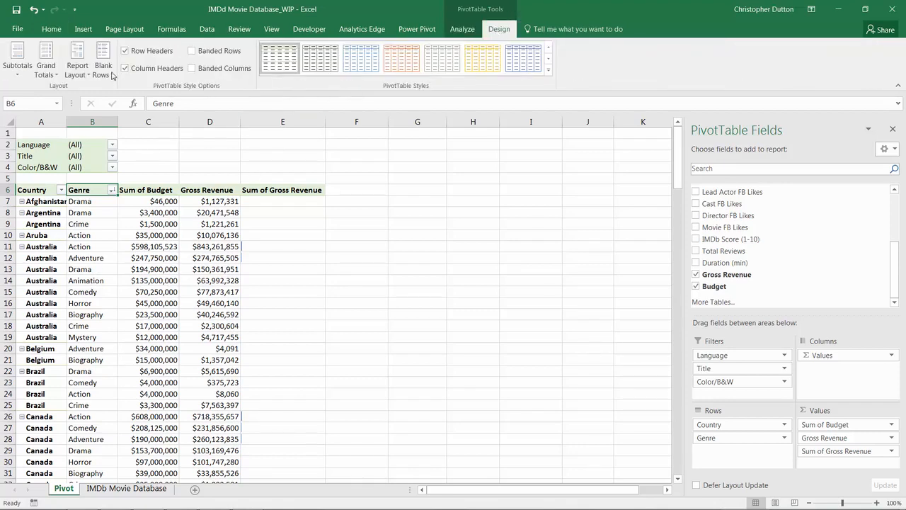
click(76, 69)
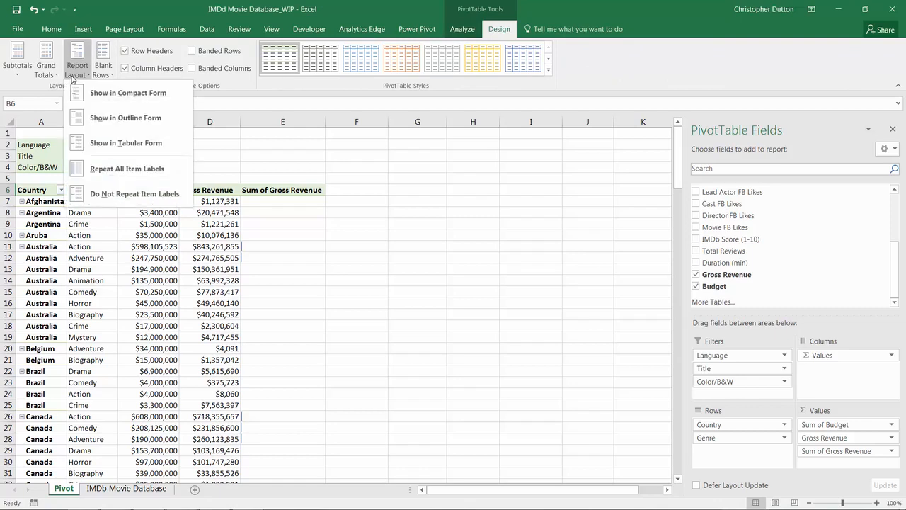
click(138, 120)
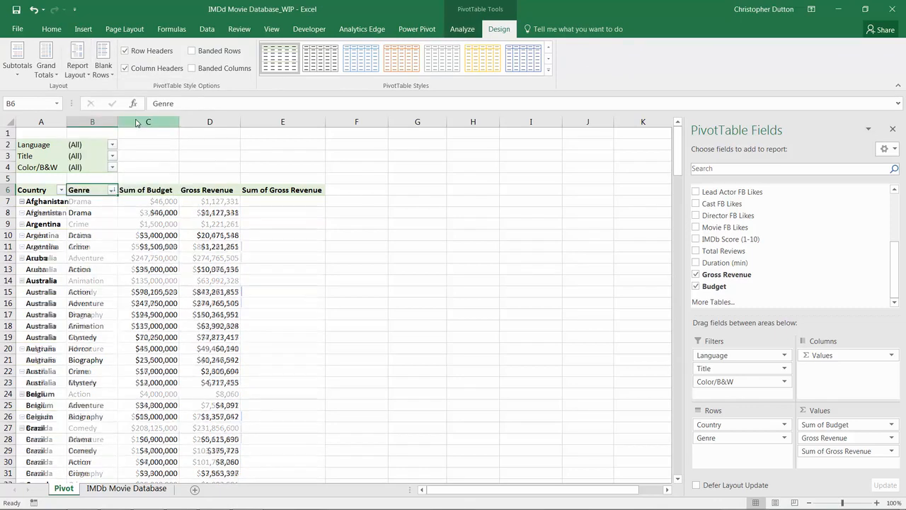
Stop repeating item labels in the pivot table and show all subtotals at the top of each group.
click(80, 70)
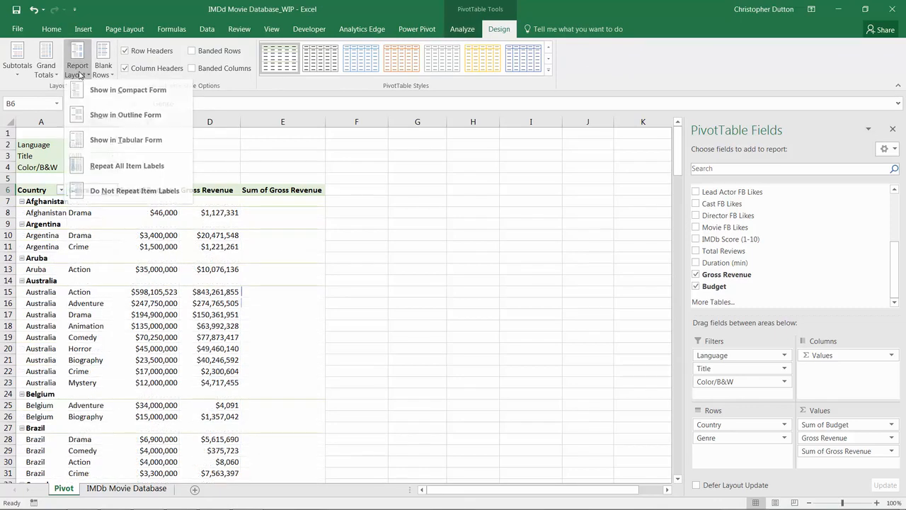
click(150, 195)
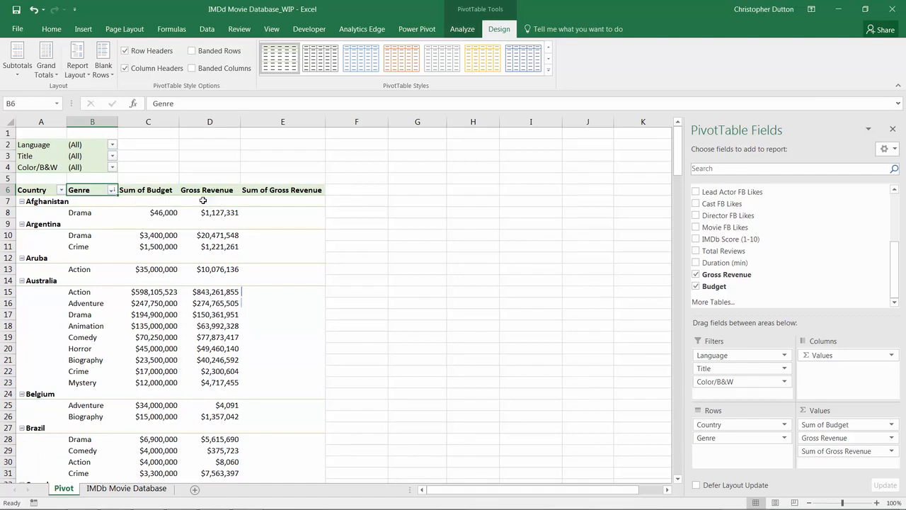
click(17, 60)
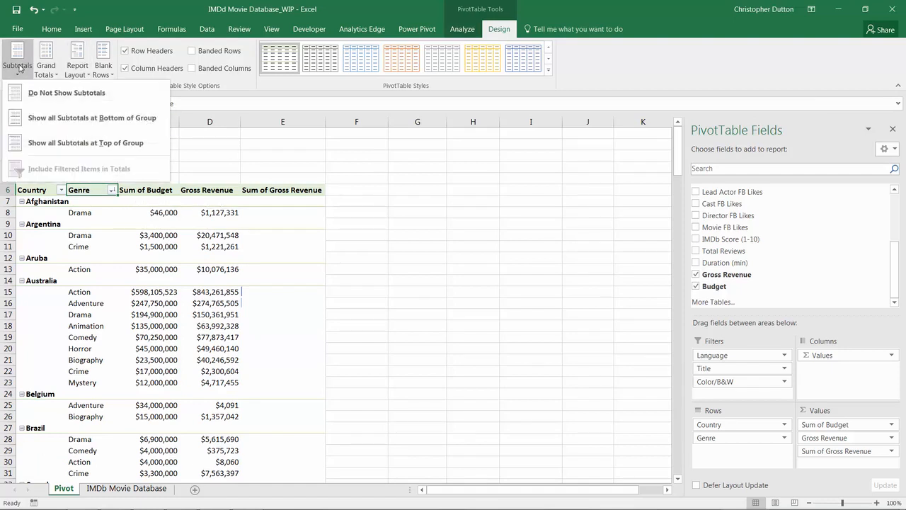
click(78, 143)
Compare the sort and filter options of the Genre and Country row fields without changing them.
mouse_move(202, 284)
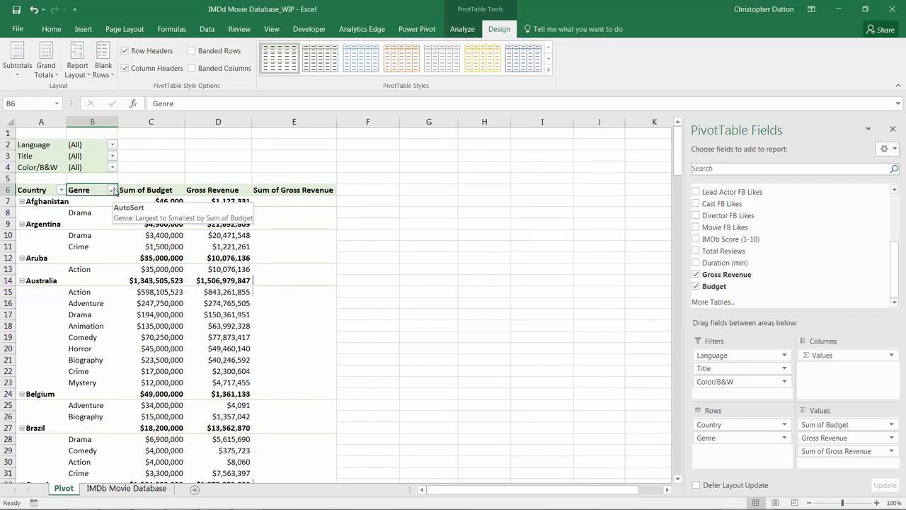
click(112, 190)
click(114, 190)
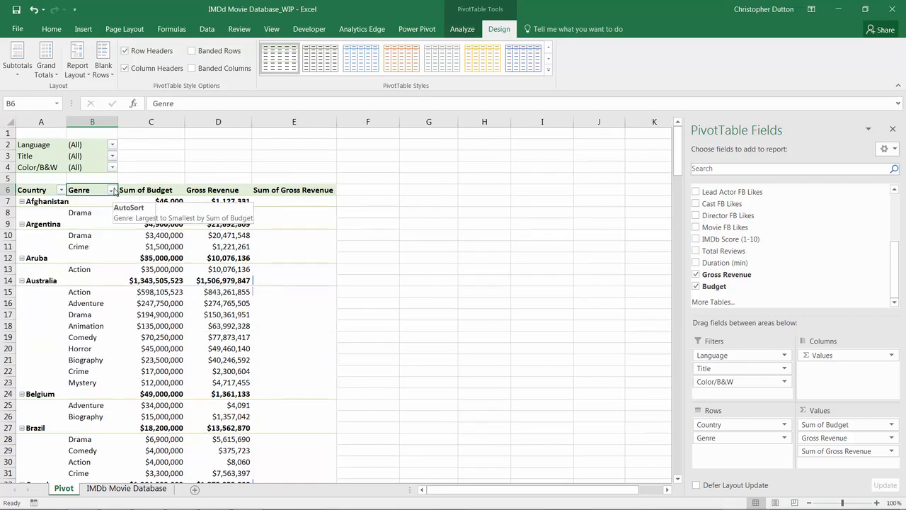
click(62, 190)
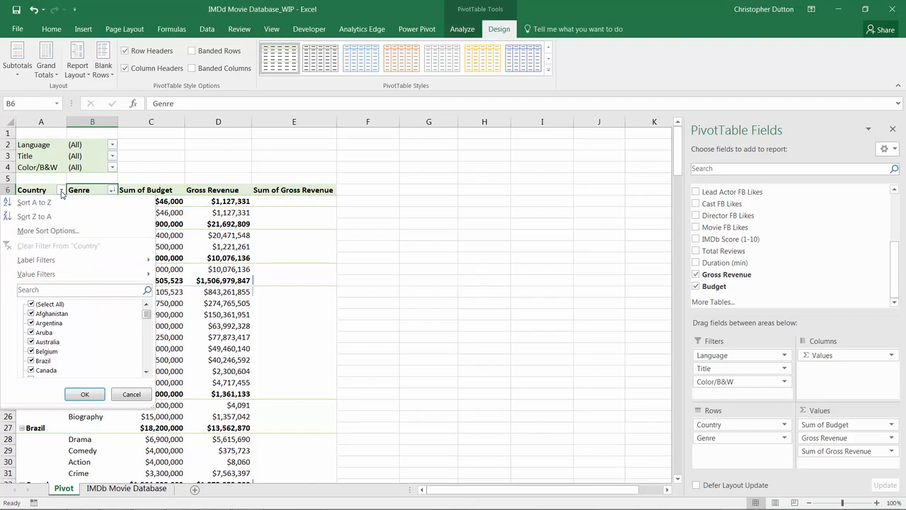
click(62, 190)
click(112, 189)
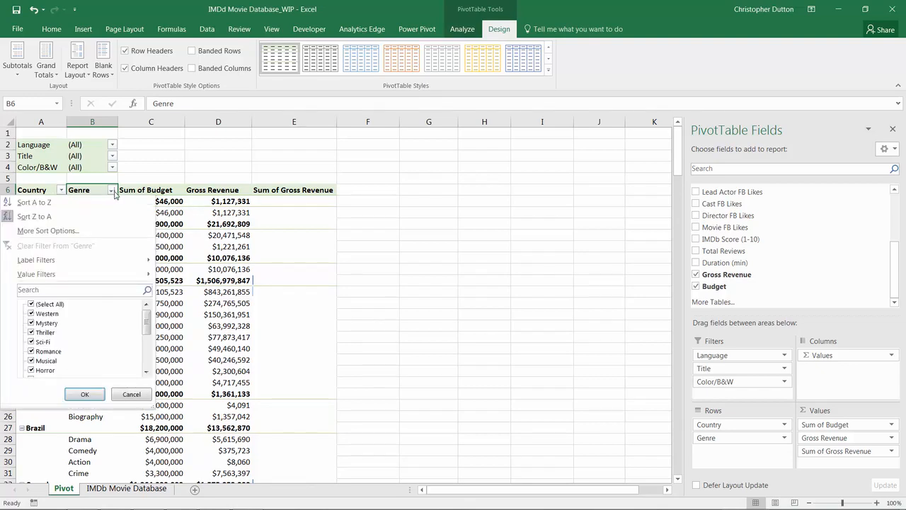
click(112, 190)
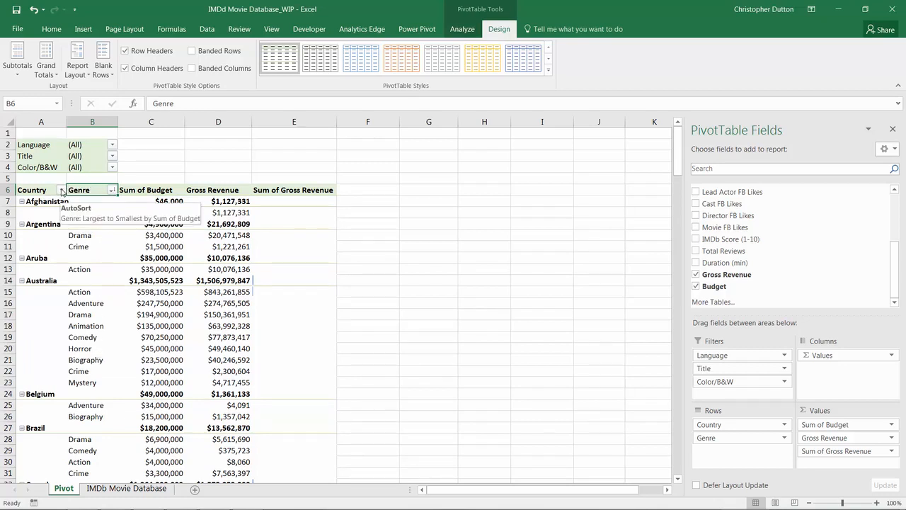
Sort the Country row field in descending alphabetical order, Z to A.
click(63, 190)
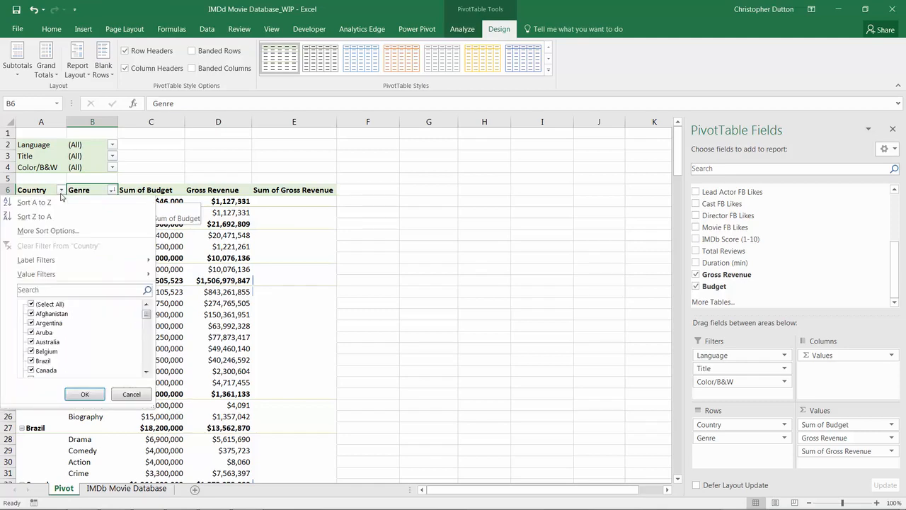
click(60, 214)
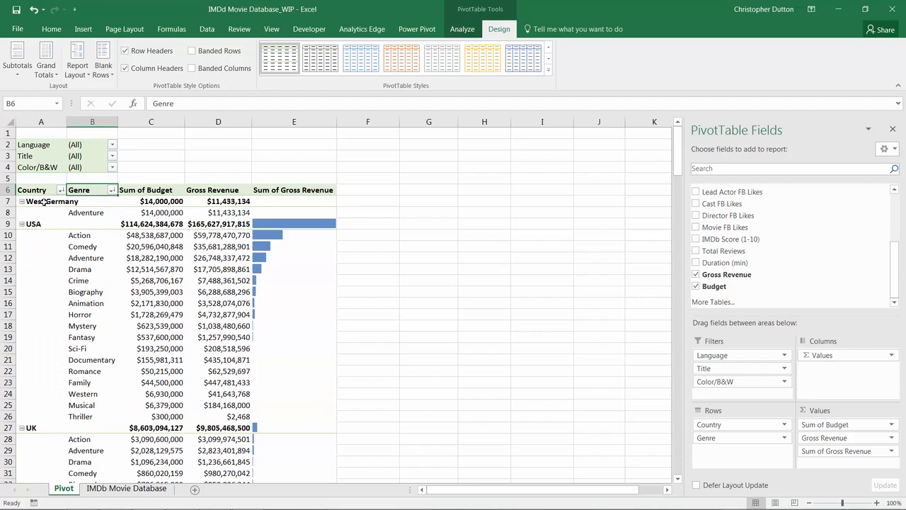
Examine the genre order within the country groups, highlighting the Sum of Budget values of the UK genres.
scroll(62, 269, down, 7)
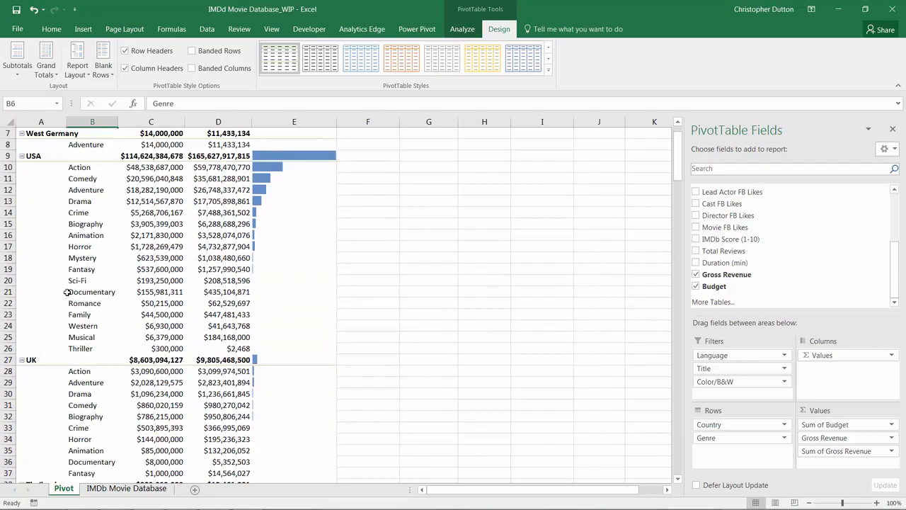
scroll(67, 292, down, 4)
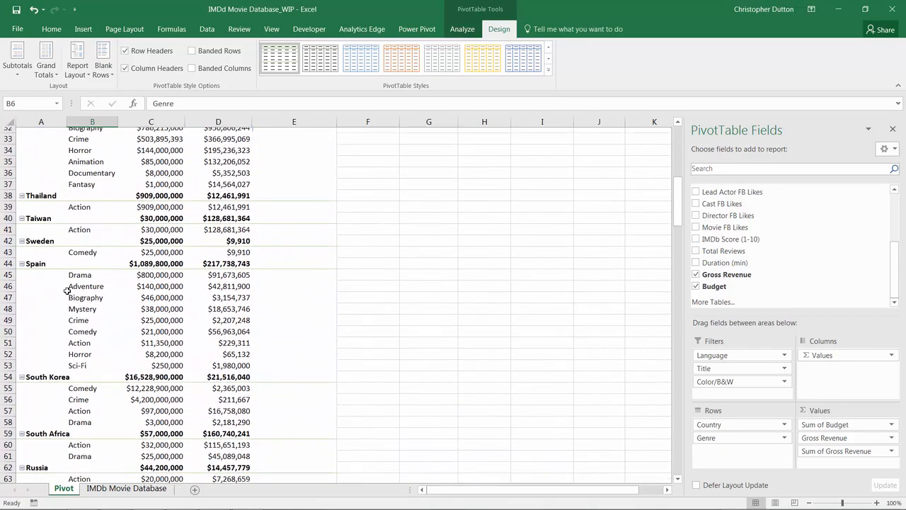
scroll(67, 292, up, 6)
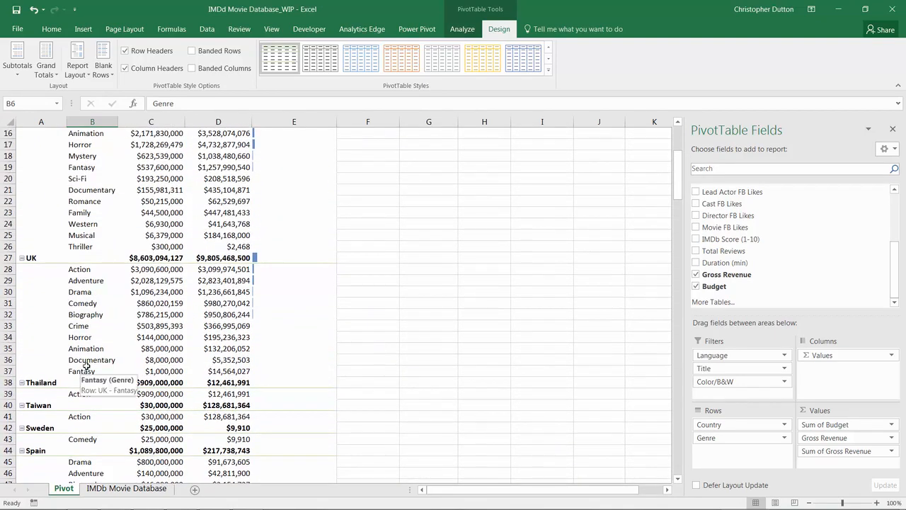
drag(152, 269, 147, 370)
scroll(147, 355, up, 5)
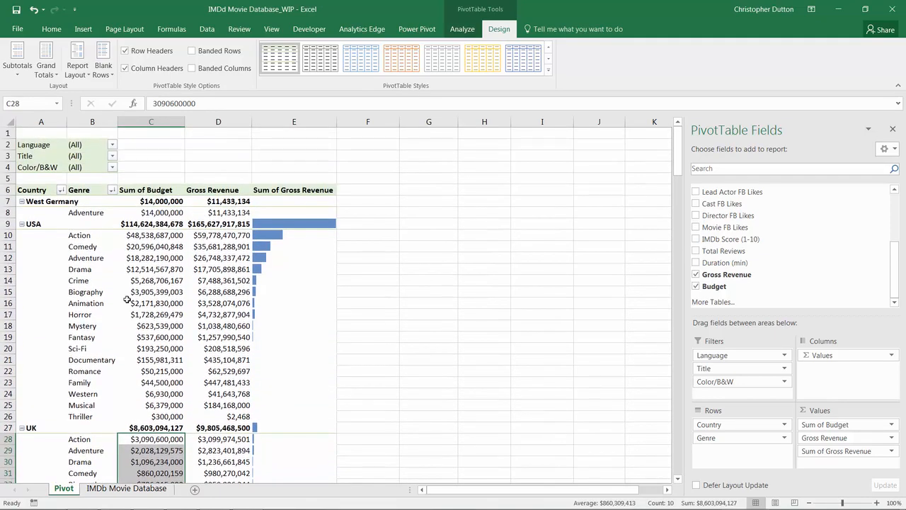
click(87, 212)
mouse_move(130, 262)
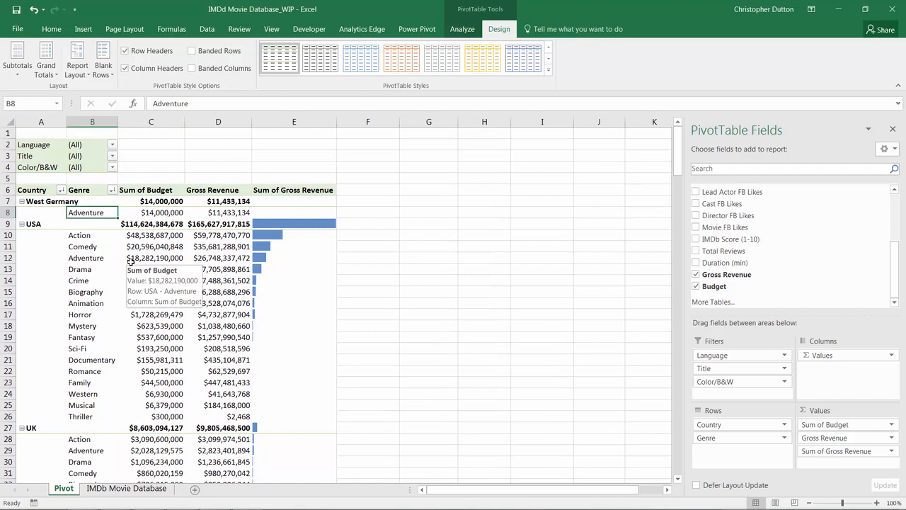